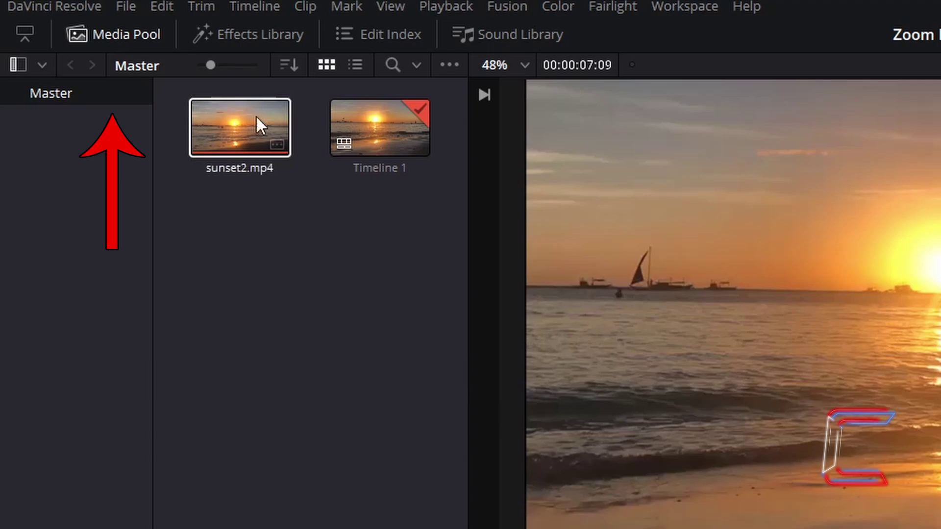
Add Zoom and Position keyframes to the sunset2.mp4 clip on the timeline at 01:00:00:00.
{"action": "left_click", "coordinate": [281, 144]}
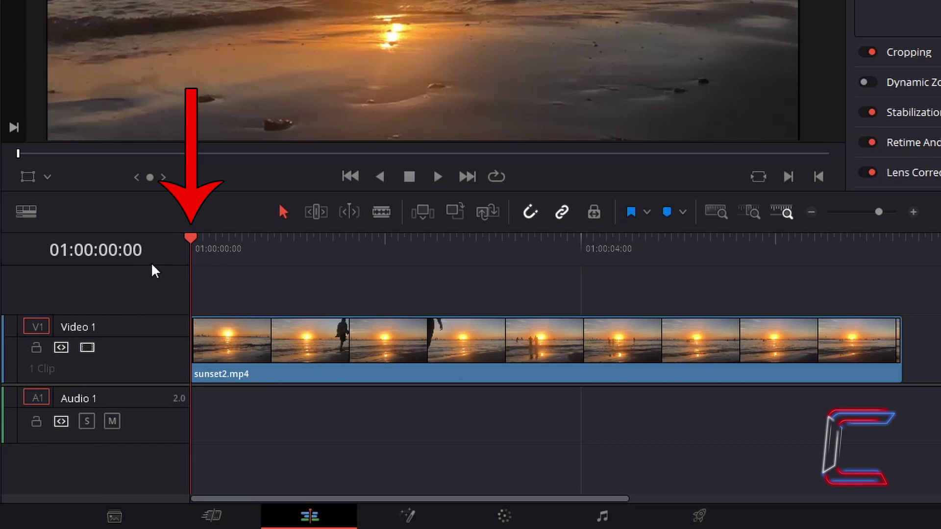
{"action": "left_click", "coordinate": [272, 355]}
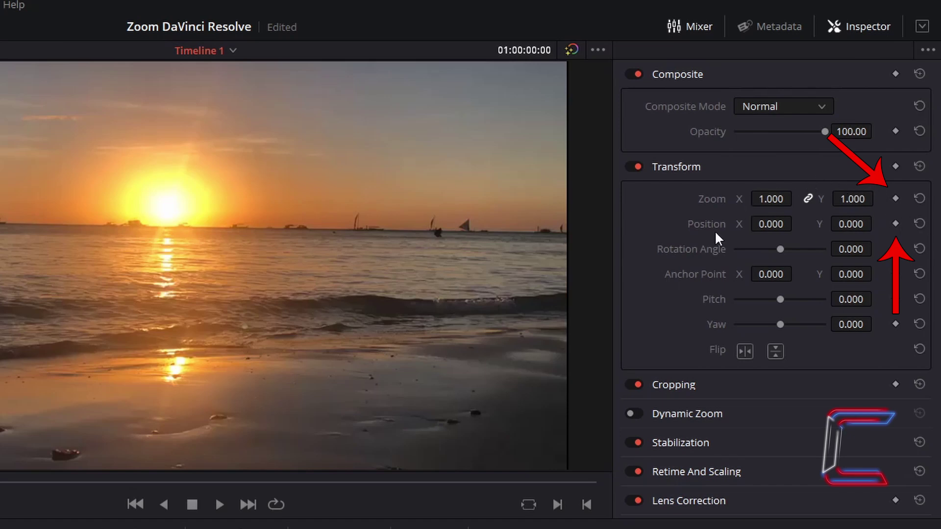
{"action": "left_click", "coordinate": [896, 199]}
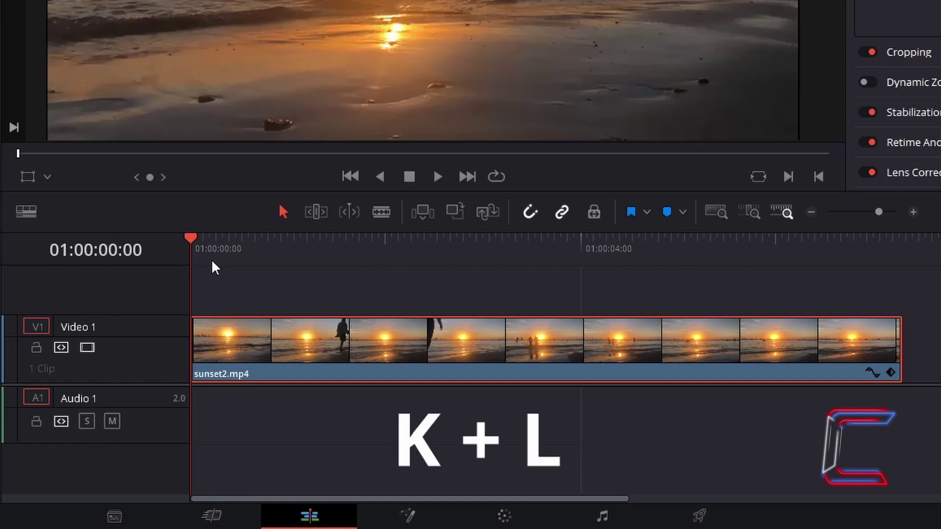
Move the playhead to 01:00:02:00 and add Zoom and Position keyframes without changing the clip's transform values.
{"action": "key", "text": "k+l"}
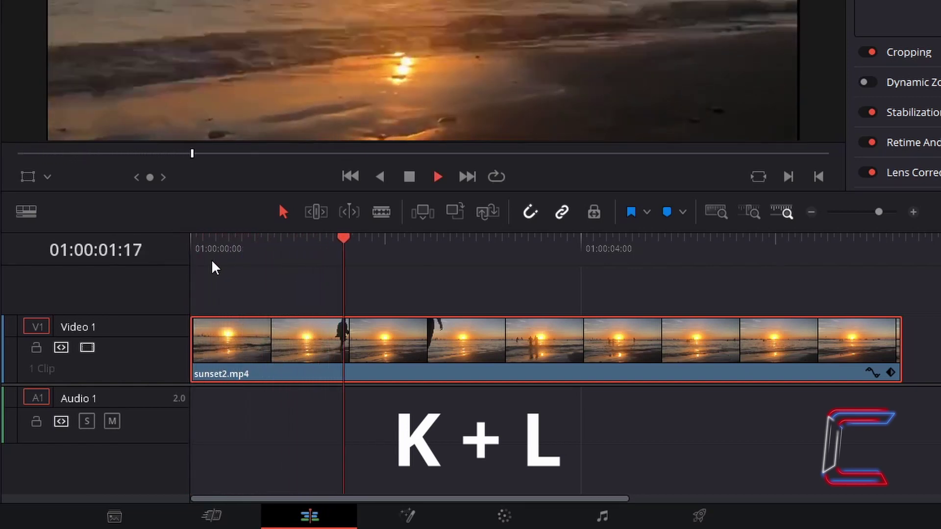
{"action": "key", "text": "k"}
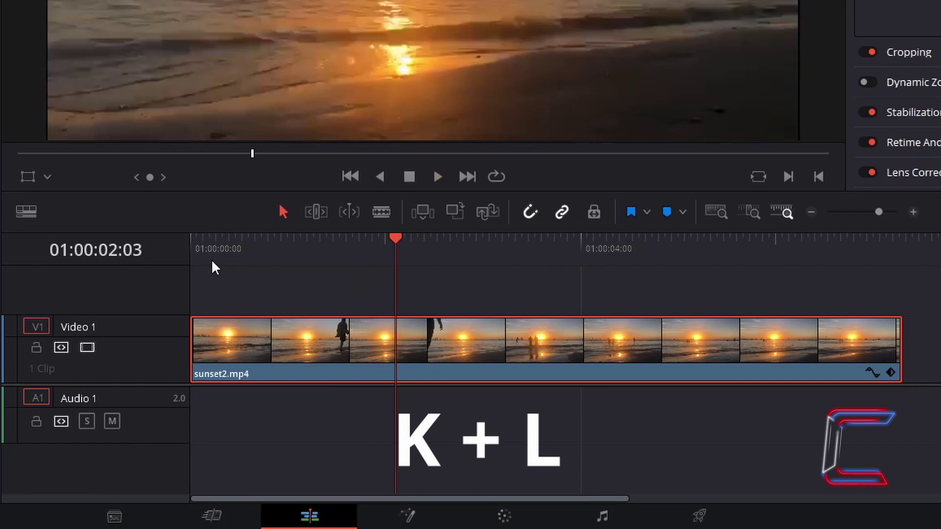
{"action": "key", "text": "k+j"}
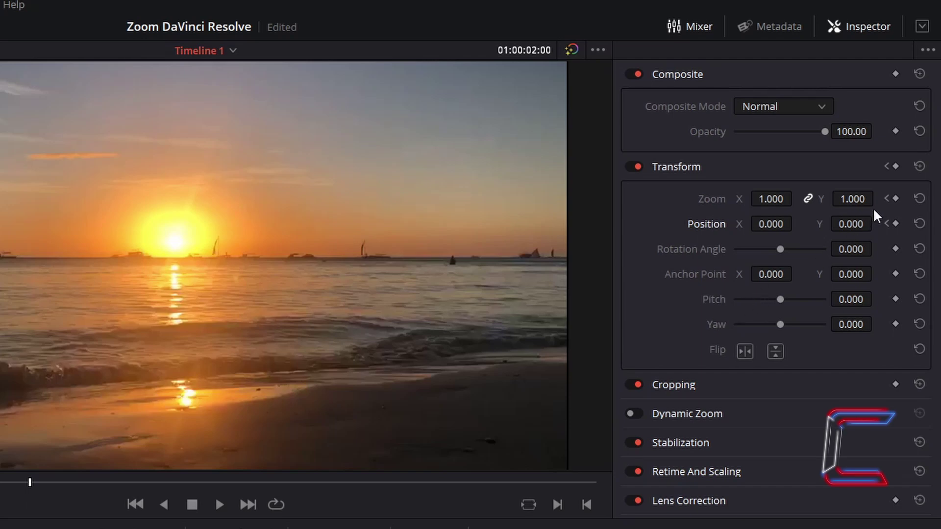
{"action": "left_click", "coordinate": [895, 199]}
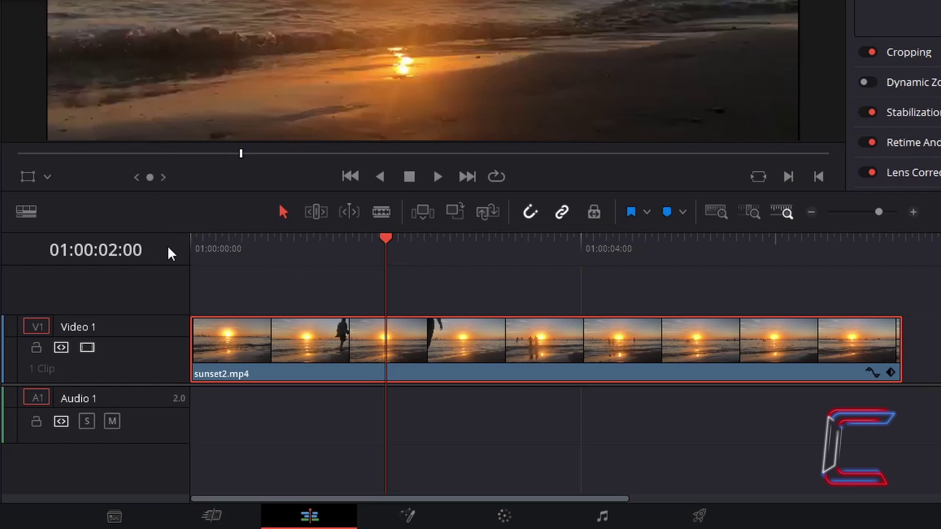
Advance the playhead to 01:00:02:15 and add Zoom and Position keyframes to the clip there.
{"action": "key", "text": "space"}
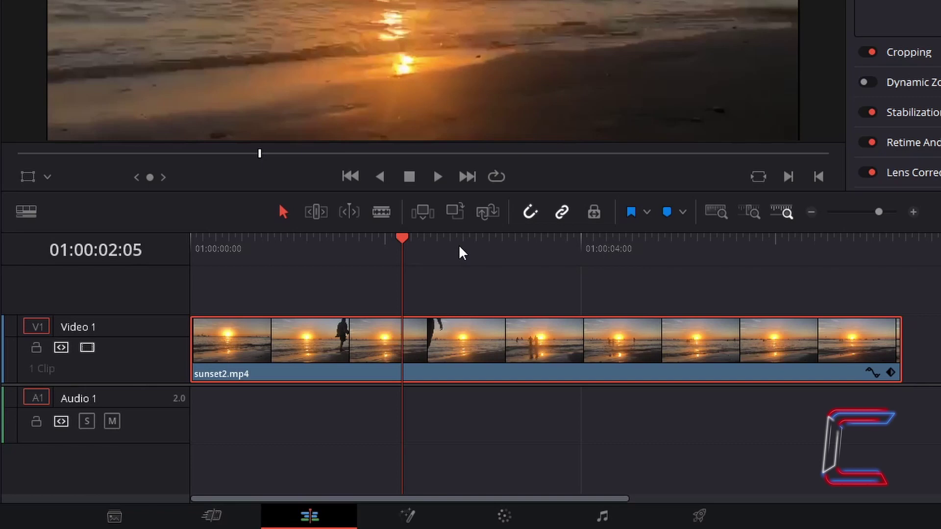
{"action": "key", "text": "space"}
{"action": "mouse_move", "coordinate": [499, 374]}
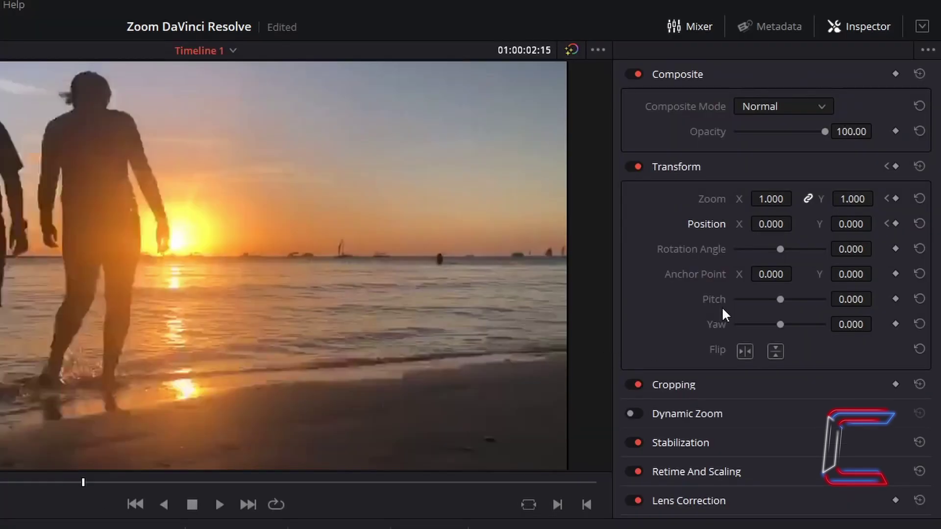
{"action": "left_click", "coordinate": [896, 199]}
{"action": "left_click", "coordinate": [896, 224]}
Set the clip's Zoom to 2.000 and its Position to X -845 and Y -58 at 01:00:02:15.
{"action": "left_click_drag", "start_coordinate": [777, 199], "coordinate": [806, 198]}
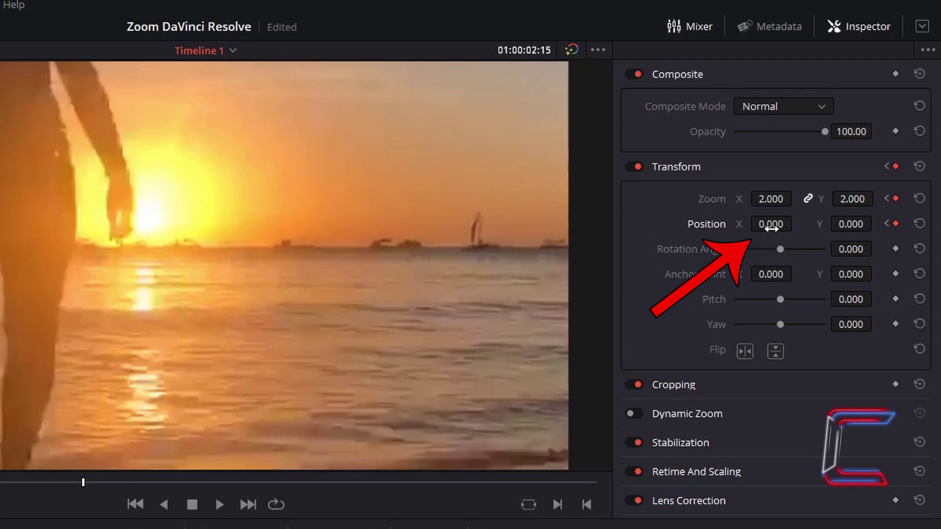
{"action": "left_click_drag", "start_coordinate": [767, 226], "coordinate": [606, 231]}
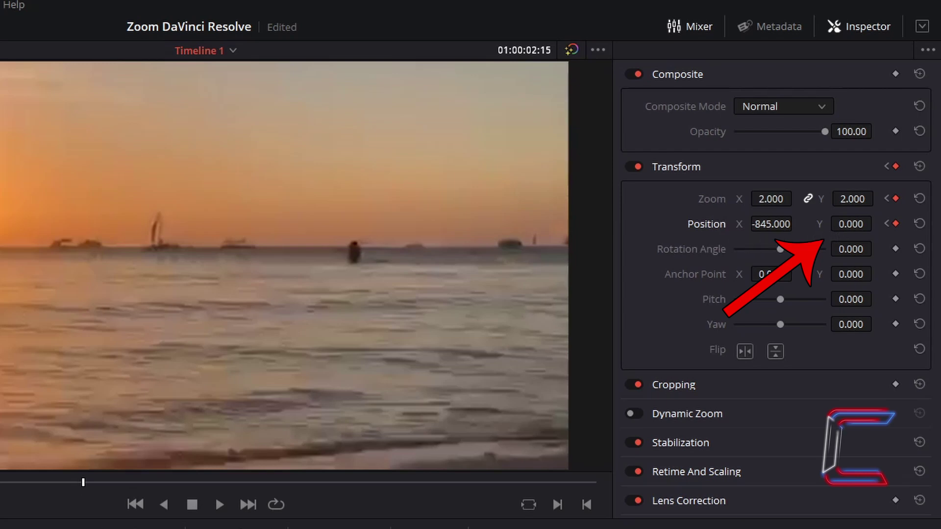
{"action": "left_click_drag", "start_coordinate": [833, 231], "coordinate": [660, 477]}
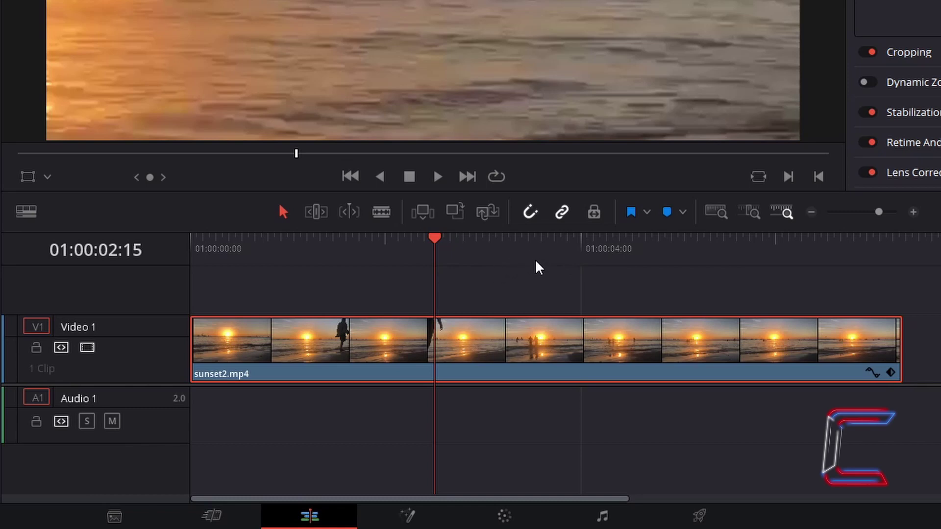
Move the playhead to 01:00:04:15 and add Zoom and Position keyframes that hold the zoomed-in framing.
{"action": "left_click_drag", "start_coordinate": [437, 237], "coordinate": [629, 248]}
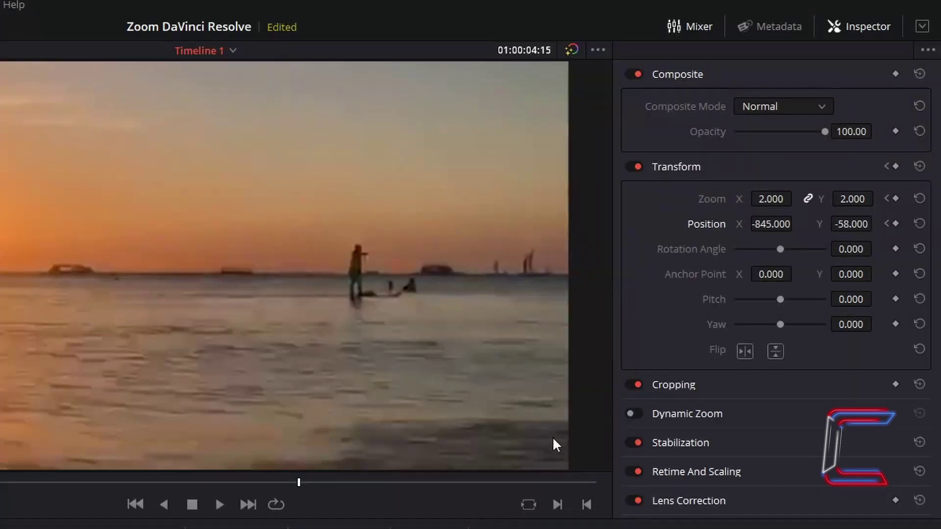
{"action": "left_click", "coordinate": [895, 199]}
{"action": "left_click", "coordinate": [896, 224]}
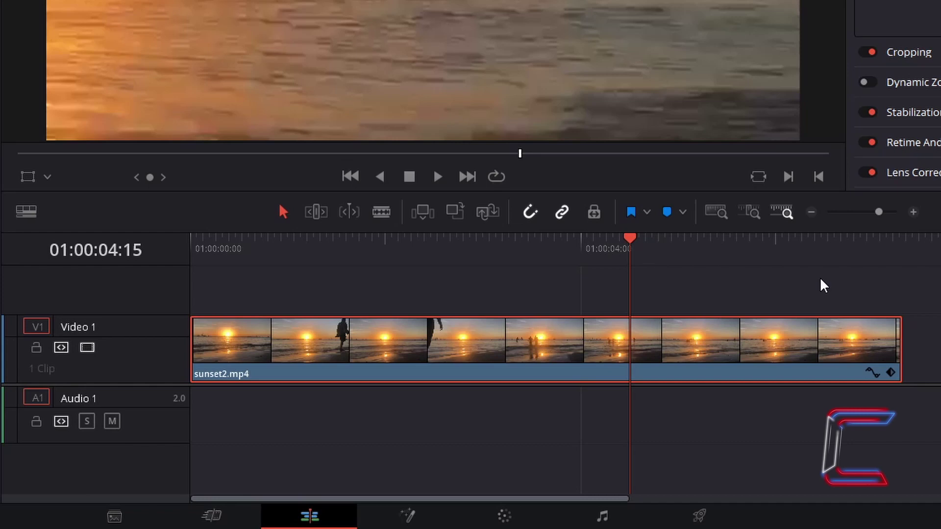
Advance the playhead to 01:00:05:00 and add another pair of Zoom and Position keyframes.
{"action": "key", "text": "space"}
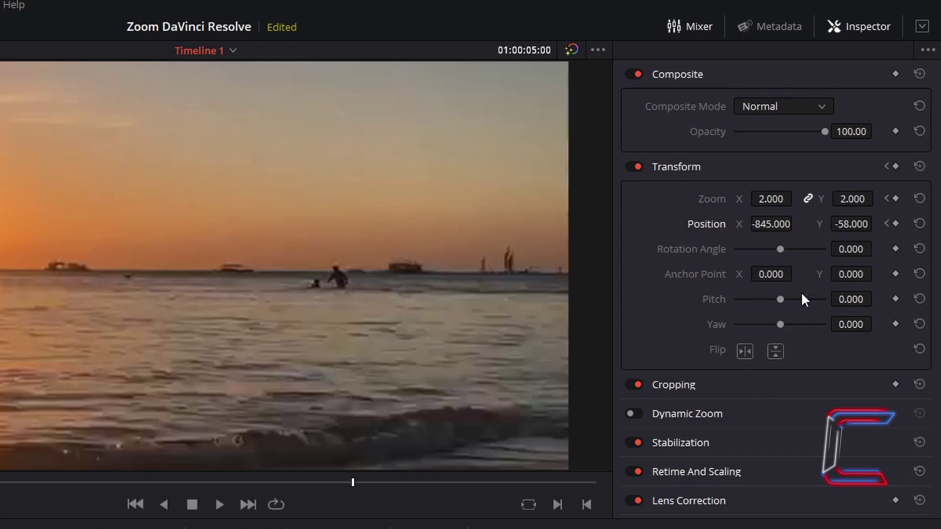
{"action": "left_click", "coordinate": [896, 198]}
{"action": "left_click", "coordinate": [896, 224]}
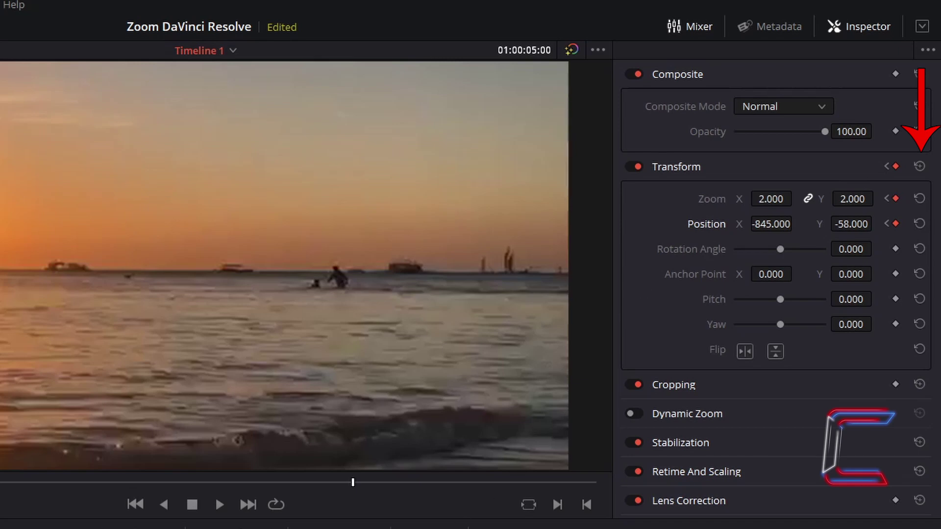
Return the clip to its full frame at 01:00:05:00 by setting Zoom to 1.000 and Position X and Y to 0.
{"action": "left_click_drag", "start_coordinate": [852, 199], "coordinate": [816, 199]}
{"action": "left_click_drag", "start_coordinate": [851, 224], "coordinate": [833, 224]}
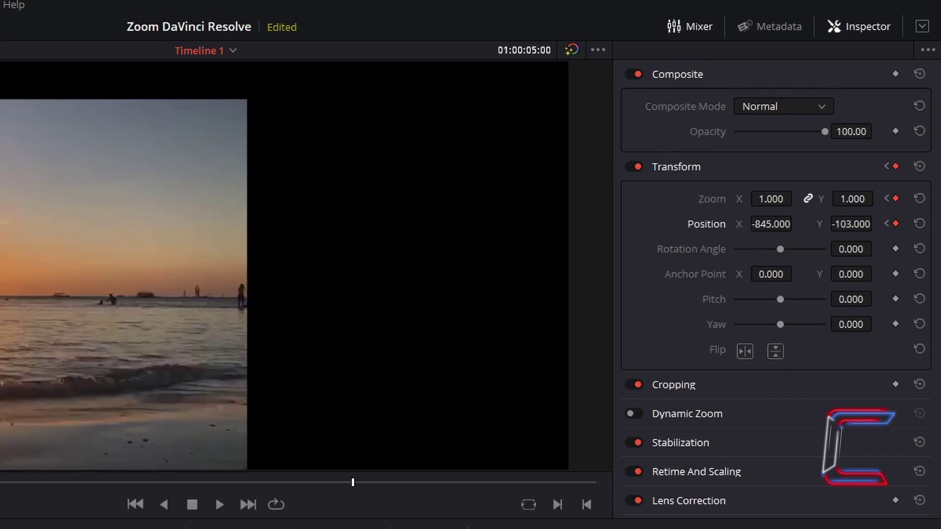
{"action": "double_click", "coordinate": [850, 223]}
{"action": "type", "text": "0"}
{"action": "key", "text": "Return"}
{"action": "double_click", "coordinate": [781, 224]}
{"action": "type", "text": "0"}
{"action": "key", "text": "Return"}
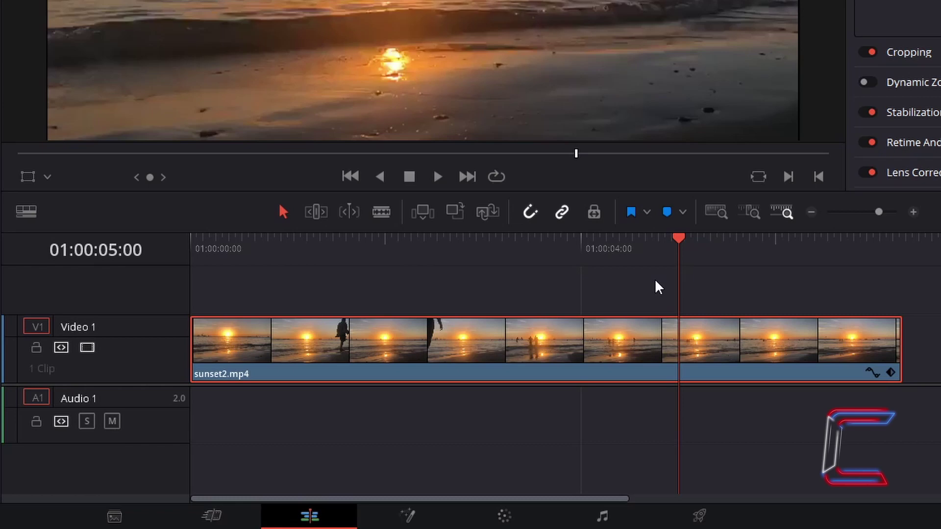
With the playhead at 01:00:04:26, show the clip's Transform keyframes on the timeline and move the last keyframe forward by about 20 frames.
{"action": "left_click_drag", "start_coordinate": [678, 240], "coordinate": [666, 262]}
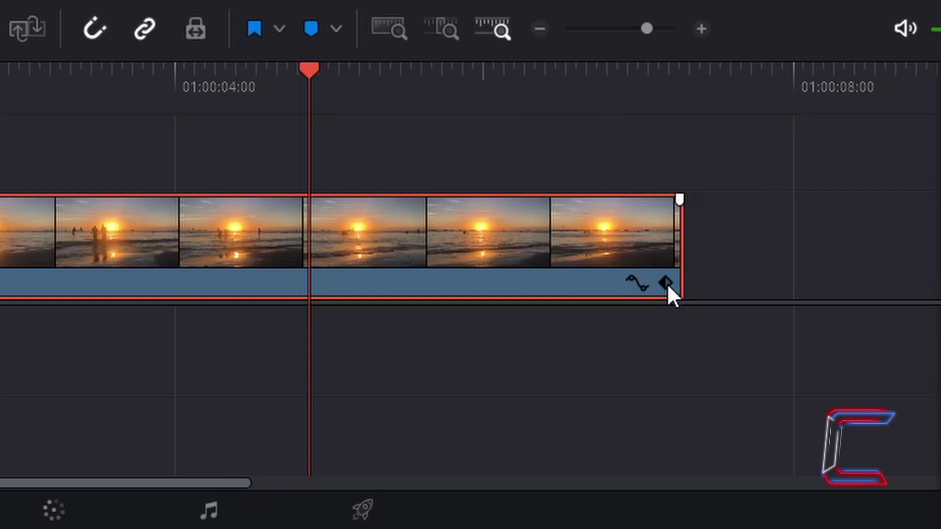
{"action": "left_click", "coordinate": [666, 283]}
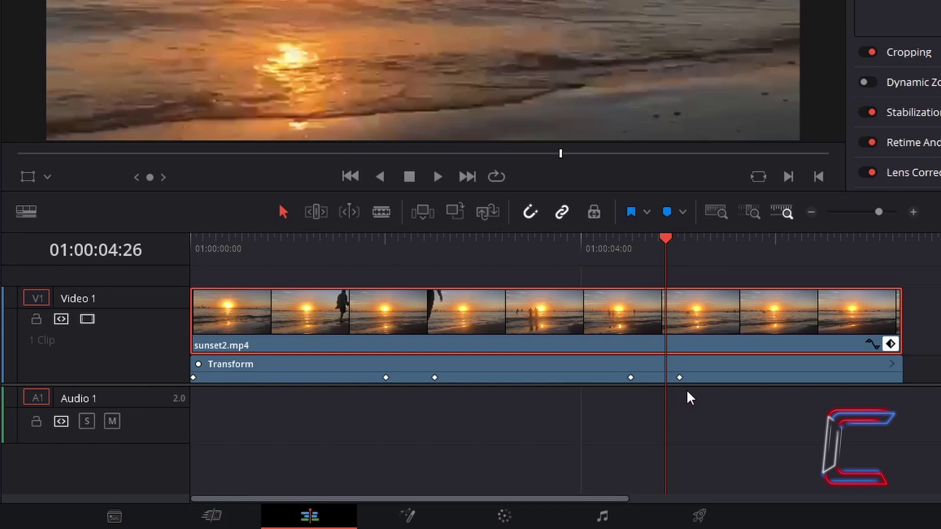
{"action": "left_click", "coordinate": [680, 377]}
{"action": "left_click_drag", "start_coordinate": [681, 377], "coordinate": [750, 382]}
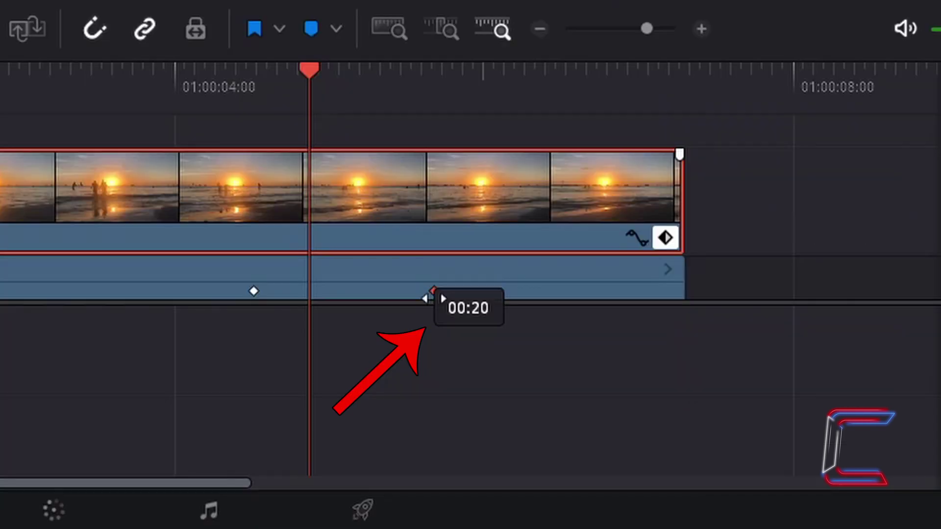